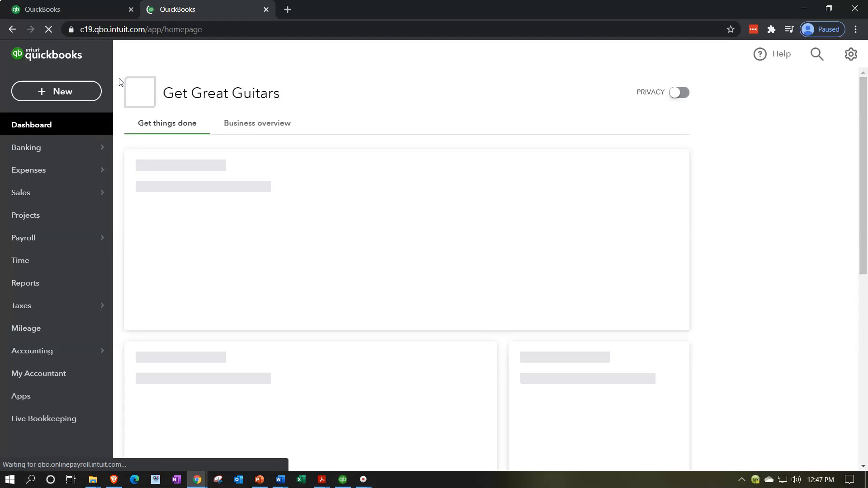
Run the Balance Sheet report with the period ending 01/31/2021.
{"action": "left_click", "coordinate": [47, 292]}
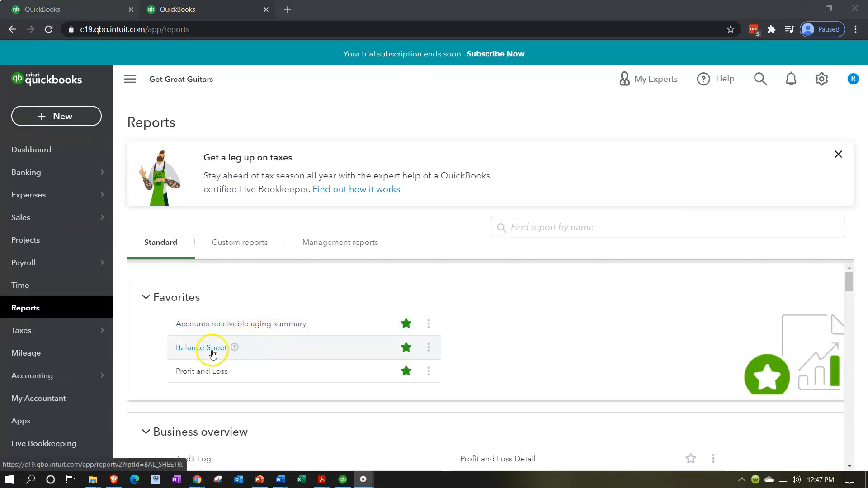
{"action": "left_click", "coordinate": [213, 355]}
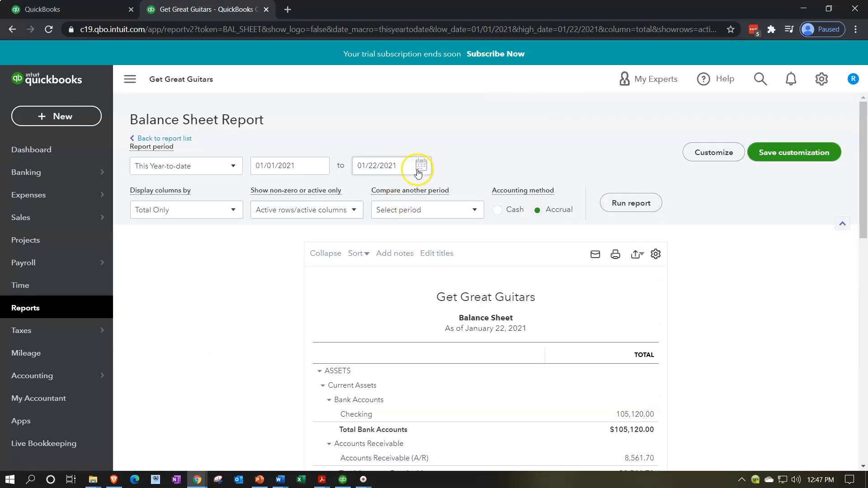
{"action": "left_click_drag", "start_coordinate": [401, 166], "coordinate": [349, 175]}
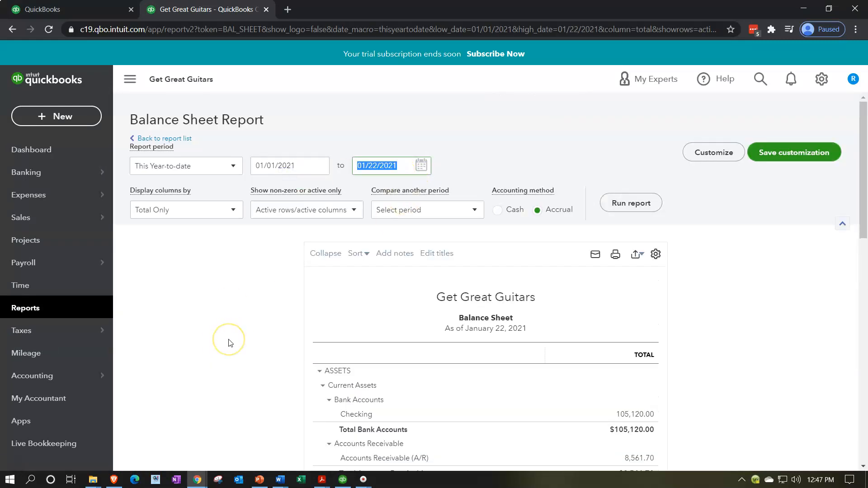
{"action": "type", "text": "013121"}
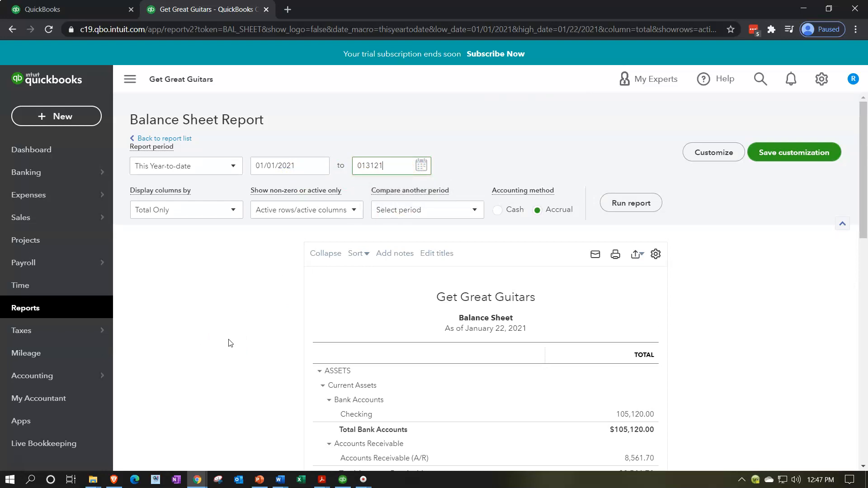
{"action": "key", "text": "Tab"}
{"action": "left_click", "coordinate": [623, 208]}
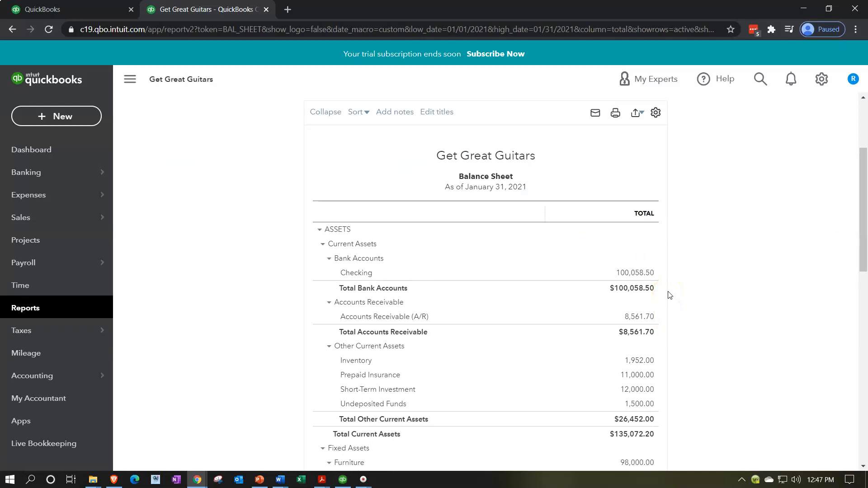
Switch to Adobe Acrobat Reader and check the January 31 balance on the January 2021 bank statement.
{"action": "left_click", "coordinate": [323, 482]}
{"action": "left_click", "coordinate": [348, 444]}
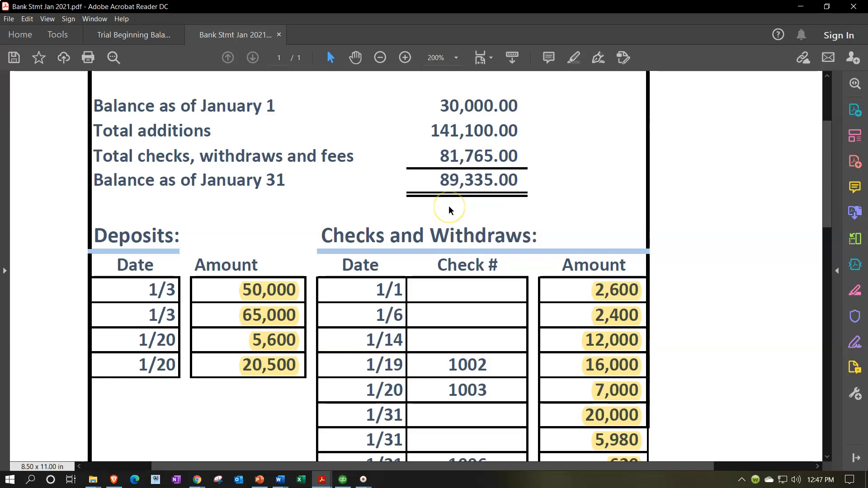
{"action": "left_click", "coordinate": [801, 6]}
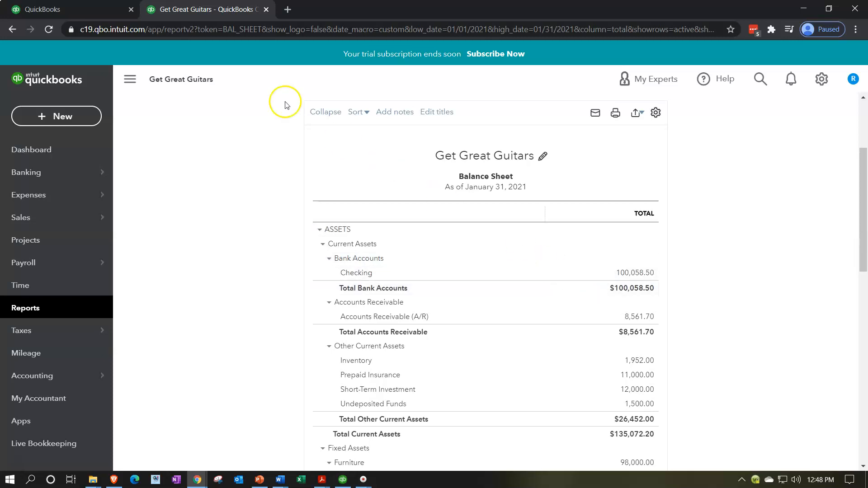
In the other QuickBooks session, open the reconciliation history by account for Checking.
{"action": "left_click", "coordinate": [94, 16]}
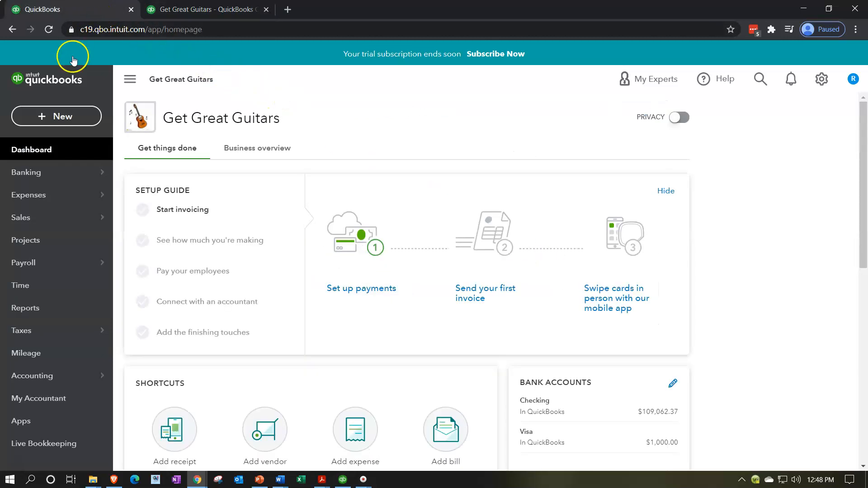
{"action": "left_click", "coordinate": [37, 312]}
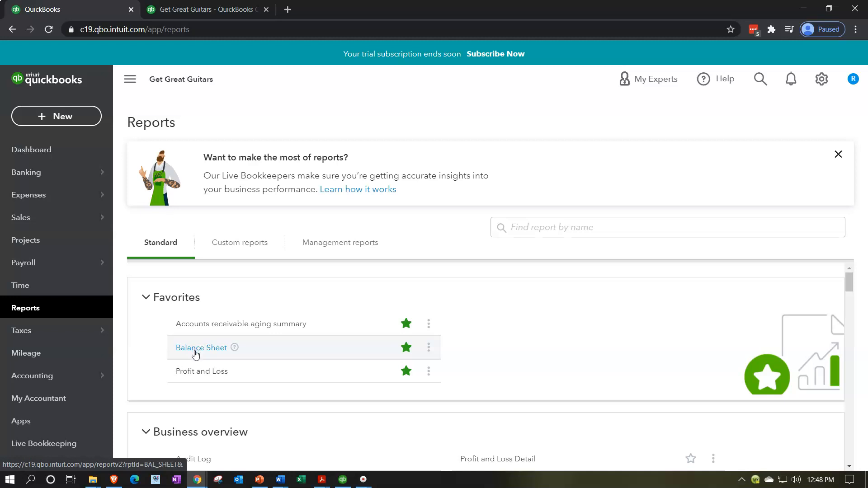
{"action": "left_click", "coordinate": [53, 401]}
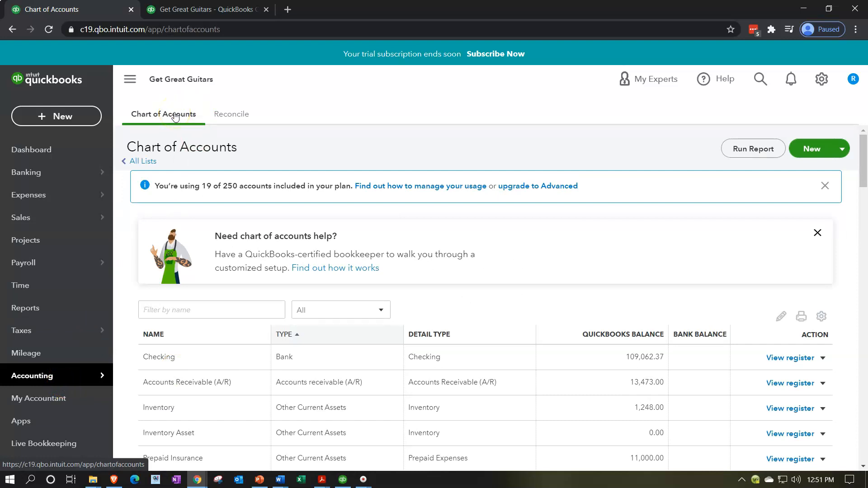
{"action": "left_click", "coordinate": [237, 121]}
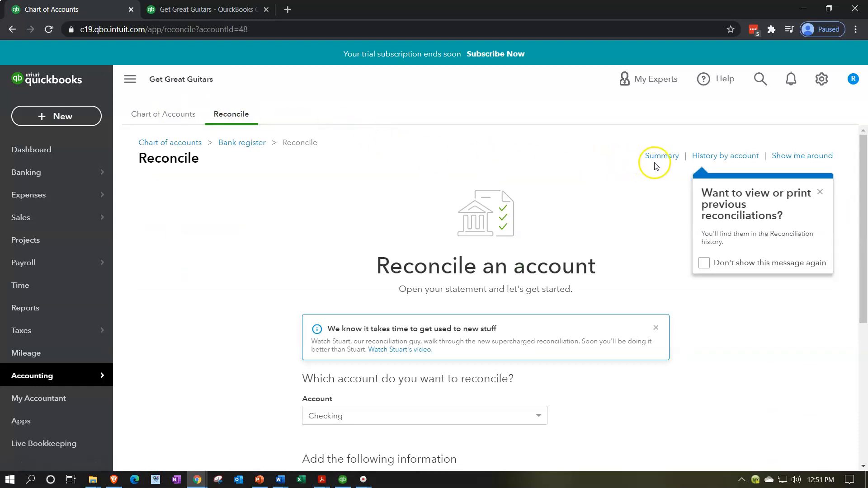
{"action": "left_click", "coordinate": [724, 158]}
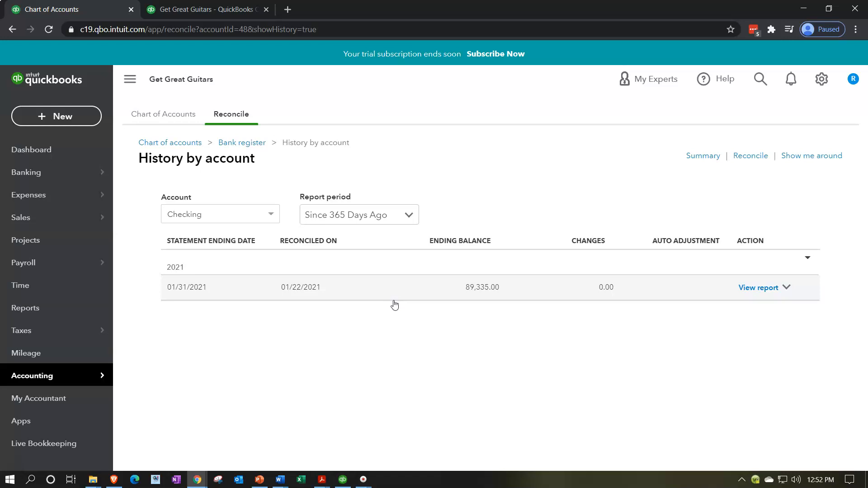
Search the reports for "reconciliation" and open the Reconciliation report.
{"action": "left_click", "coordinate": [74, 312]}
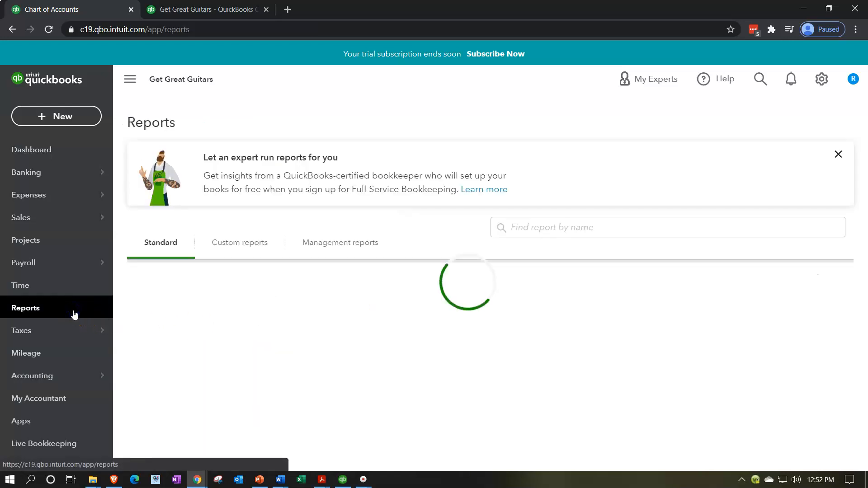
{"action": "left_click", "coordinate": [560, 228]}
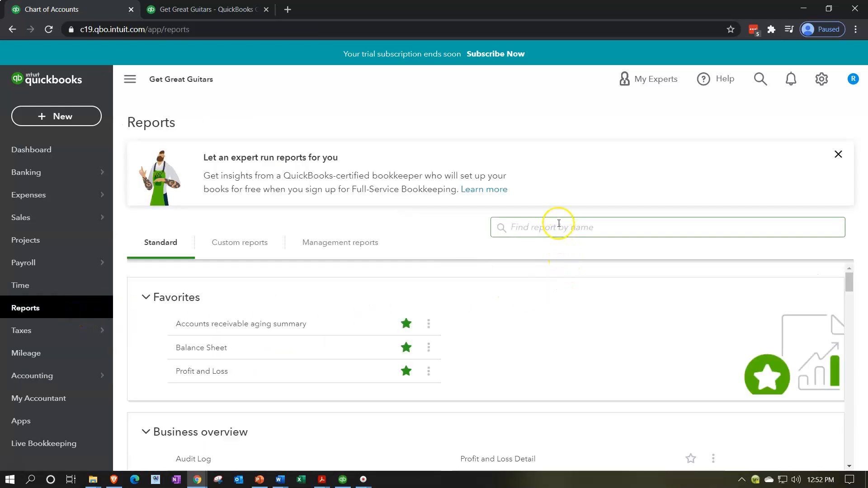
{"action": "type", "text": "reconciliation"}
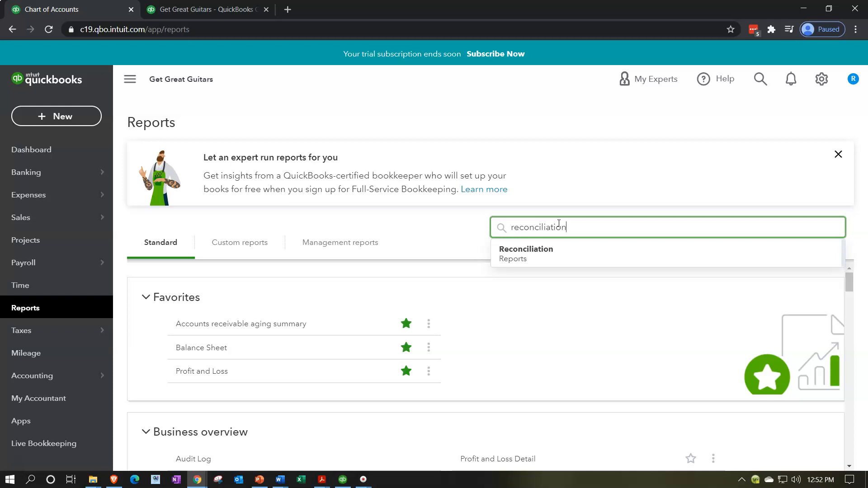
{"action": "key", "text": "Down"}
{"action": "key", "text": "Return"}
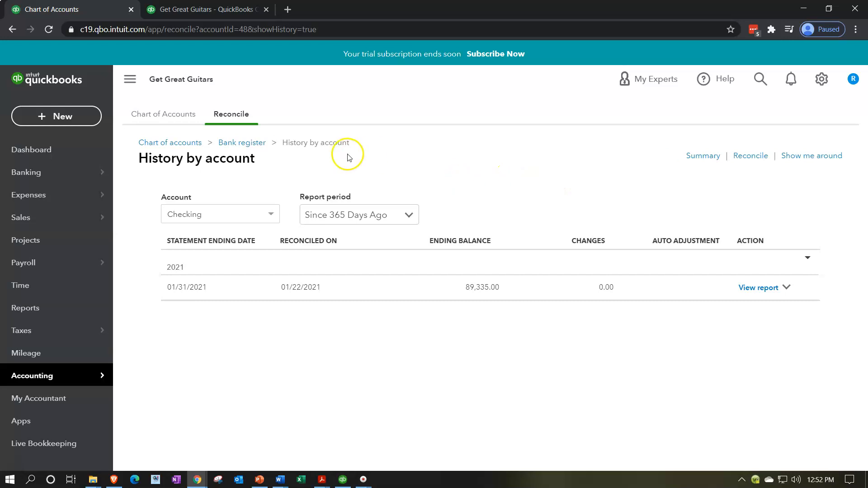
Open the Checking reconciliation report for the statement ending 01/31/2021, collapse the navigation and examine the report's summary.
{"action": "left_click", "coordinate": [367, 298]}
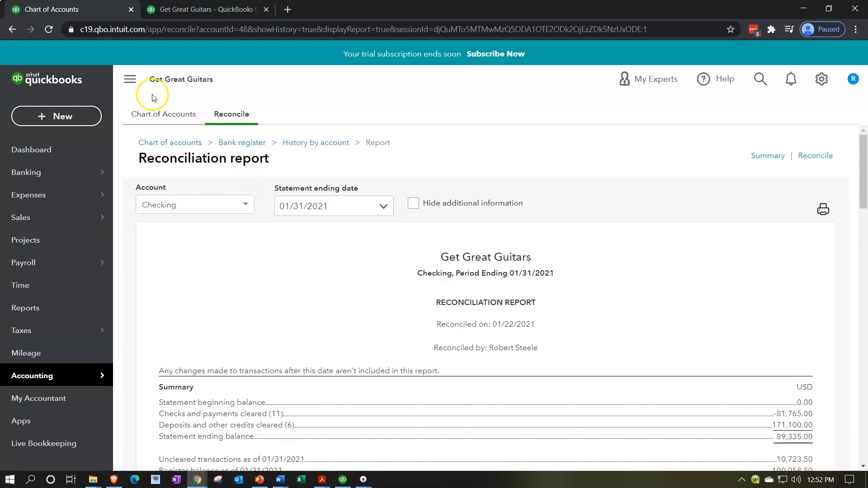
{"action": "left_click", "coordinate": [130, 80]}
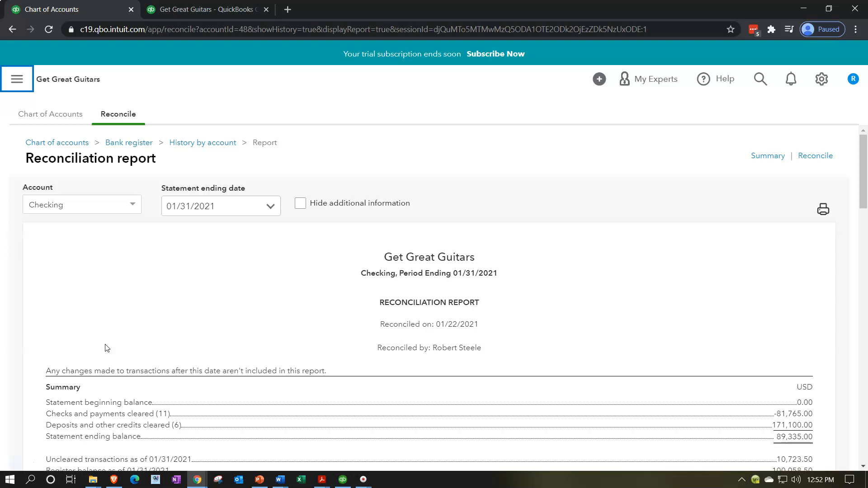
{"action": "key", "text": "ctrl+plus"}
{"action": "left_click", "coordinate": [108, 347]}
{"action": "scroll", "coordinate": [109, 347], "scroll_direction": "down", "scroll_amount": 2}
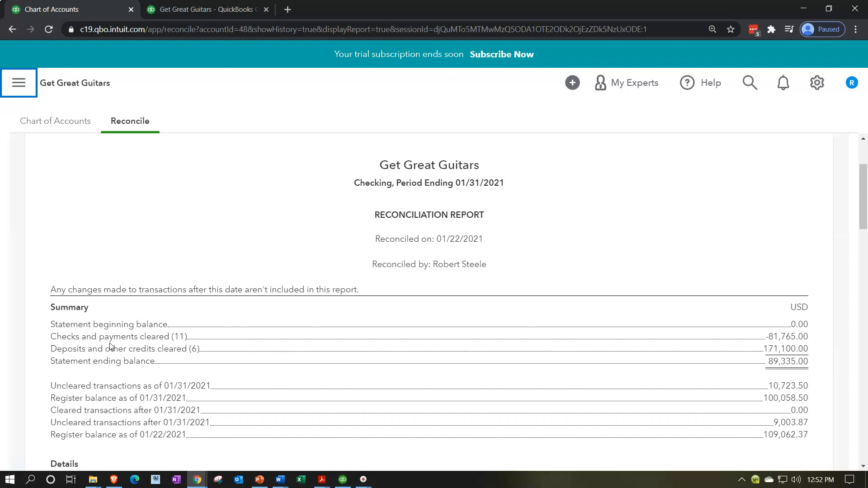
{"action": "scroll", "coordinate": [110, 347], "scroll_direction": "down", "scroll_amount": 1}
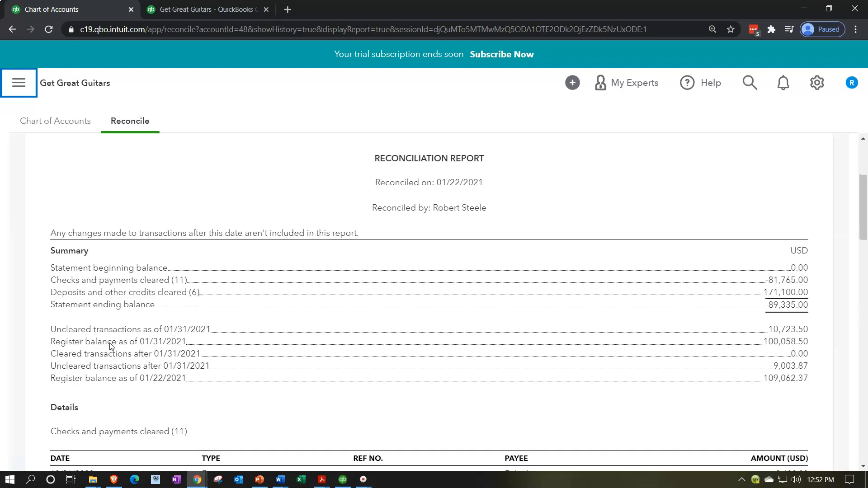
{"action": "scroll", "coordinate": [110, 347], "scroll_direction": "down", "scroll_amount": 1}
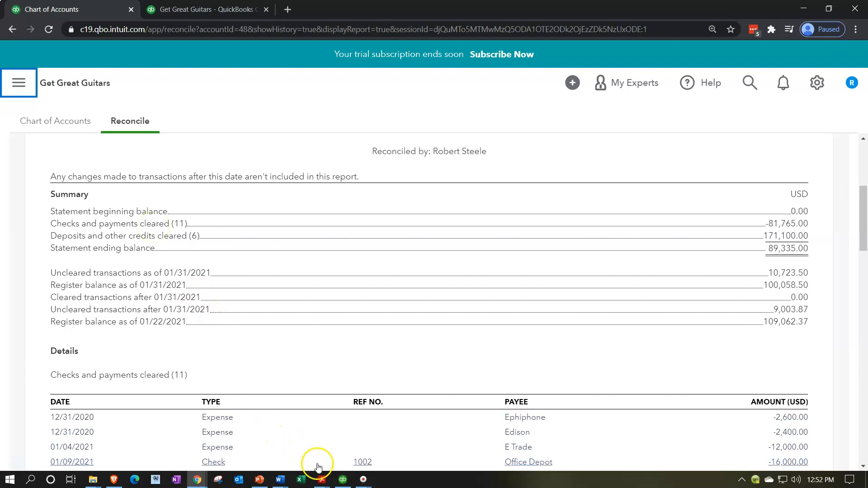
Compare the reconciliation summary's balances, payments and deposits with the January 2021 bank statement in Adobe Acrobat Reader.
{"action": "left_click", "coordinate": [322, 480]}
{"action": "left_click", "coordinate": [363, 440]}
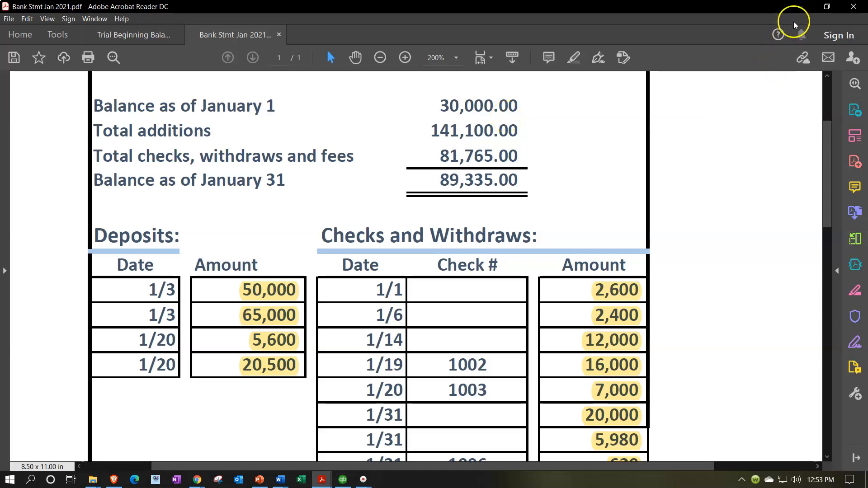
{"action": "left_click", "coordinate": [800, 7]}
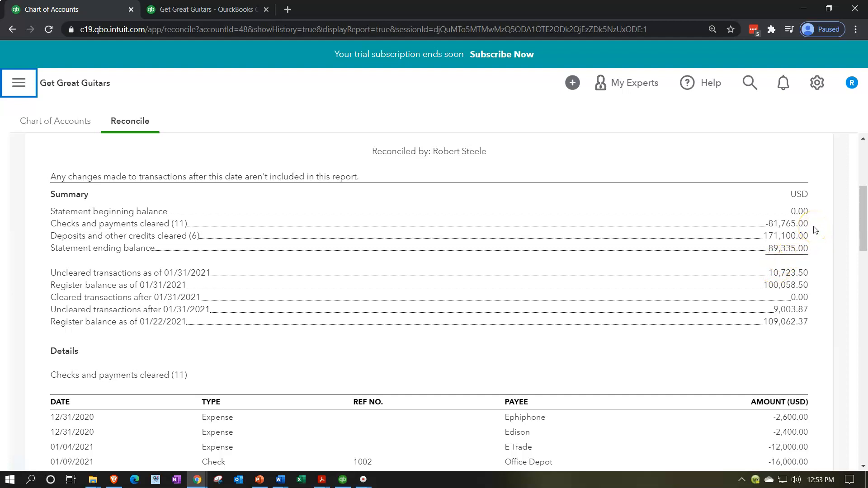
{"action": "left_click", "coordinate": [327, 481]}
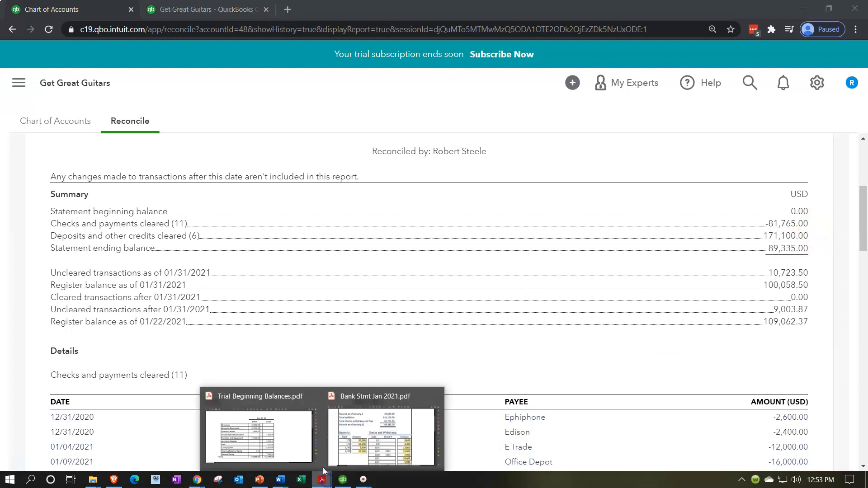
{"action": "left_click", "coordinate": [384, 427]}
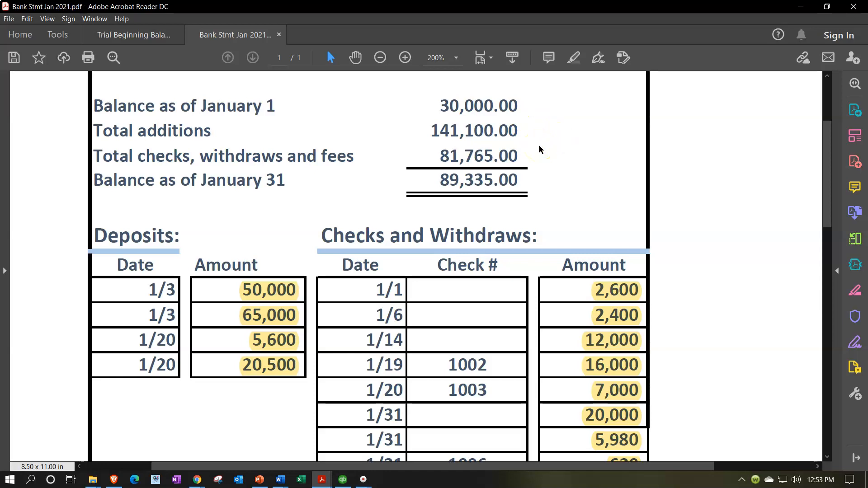
{"action": "left_click", "coordinate": [524, 139]}
{"action": "left_click", "coordinate": [801, 6]}
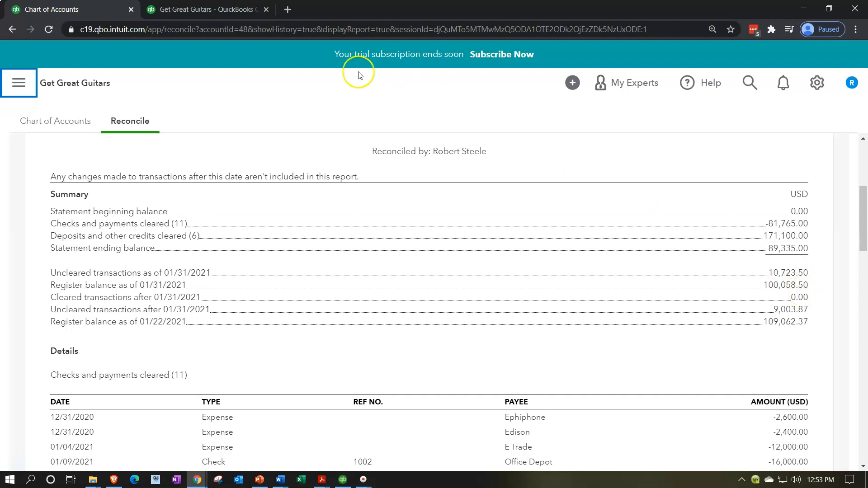
Compare the Checking amount on the Balance Sheet with the register balance and uncleared transactions in the reconciliation summary.
{"action": "left_click", "coordinate": [227, 16]}
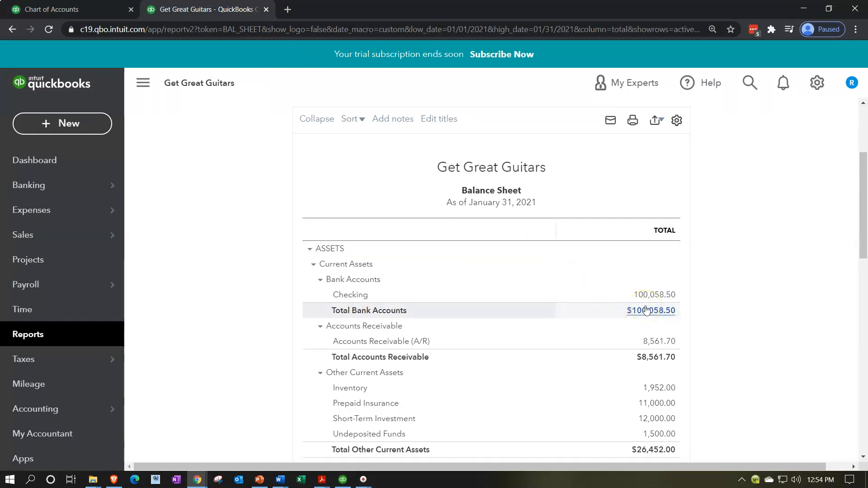
{"action": "left_click", "coordinate": [123, 14]}
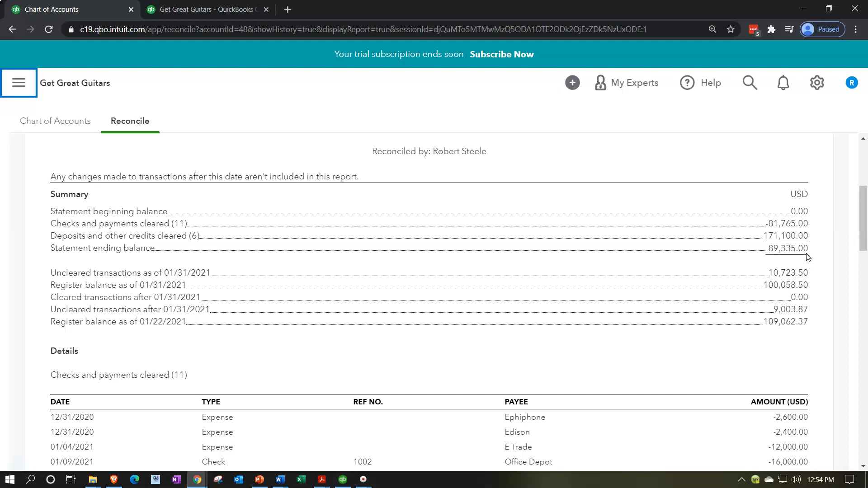
{"action": "left_click", "coordinate": [814, 293]}
{"action": "left_click", "coordinate": [812, 279]}
Compare the reconciliation report's cleared checks and payments with the checks and withdrawals on the bank statement in Adobe Acrobat Reader.
{"action": "scroll", "coordinate": [816, 278], "scroll_direction": "down", "scroll_amount": 4}
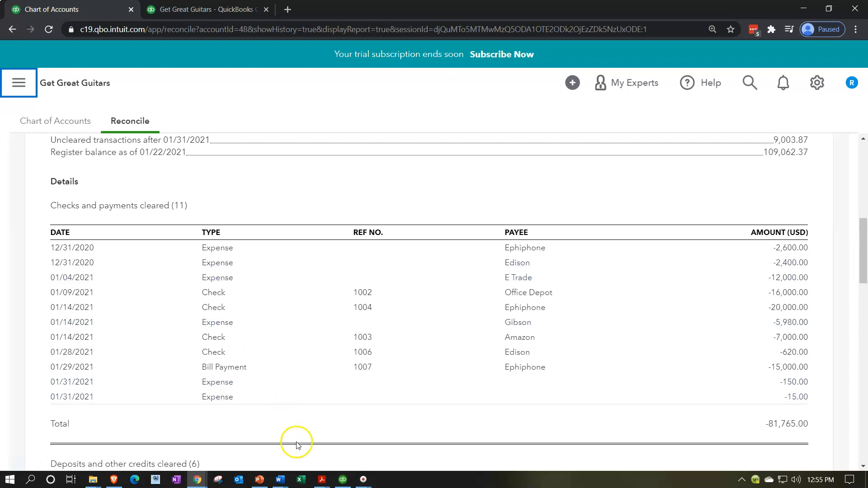
{"action": "left_click", "coordinate": [322, 480]}
{"action": "left_click", "coordinate": [350, 434]}
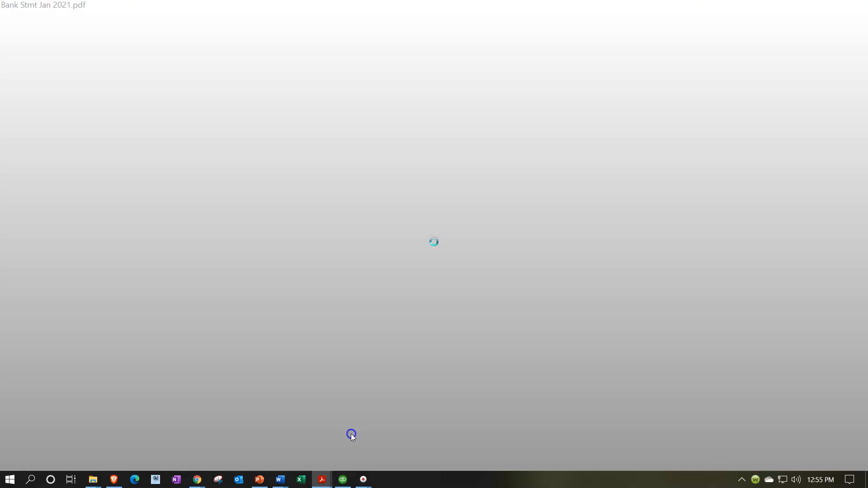
{"action": "scroll", "coordinate": [604, 302], "scroll_direction": "down", "scroll_amount": 2}
{"action": "scroll", "coordinate": [604, 302], "scroll_direction": "down", "scroll_amount": 2}
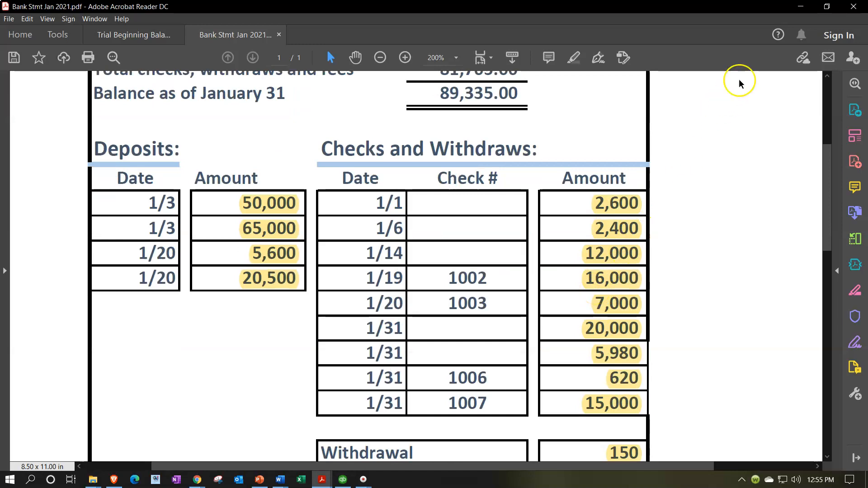
{"action": "left_click", "coordinate": [801, 8]}
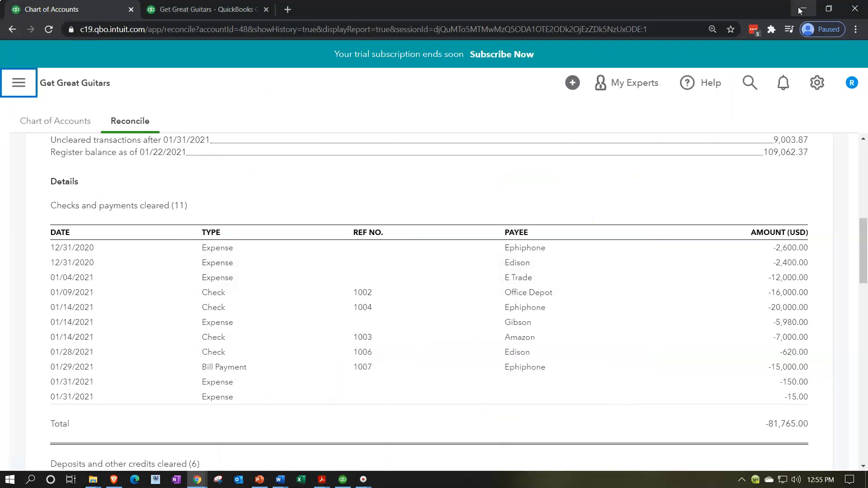
Examine the reconciliation report's cleared deposits and its uncleared checks and payments as of 01/31/2021.
{"action": "scroll", "coordinate": [410, 329], "scroll_direction": "down", "scroll_amount": 4}
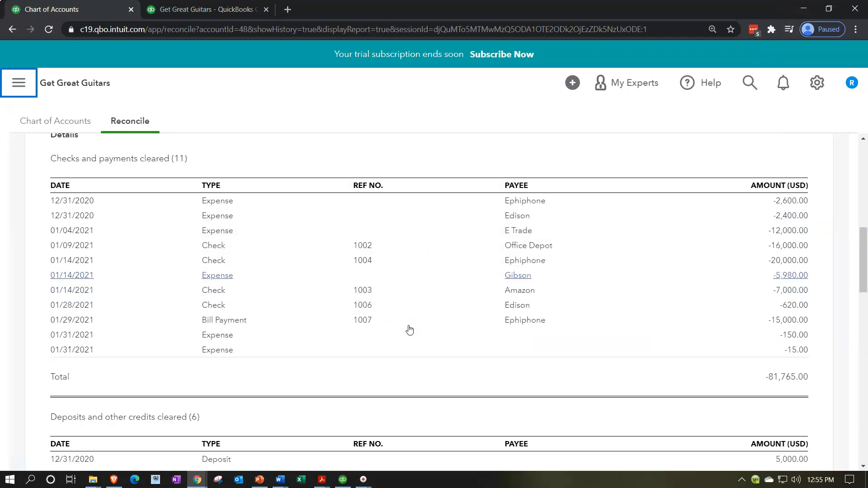
{"action": "scroll", "coordinate": [410, 328], "scroll_direction": "down", "scroll_amount": 1}
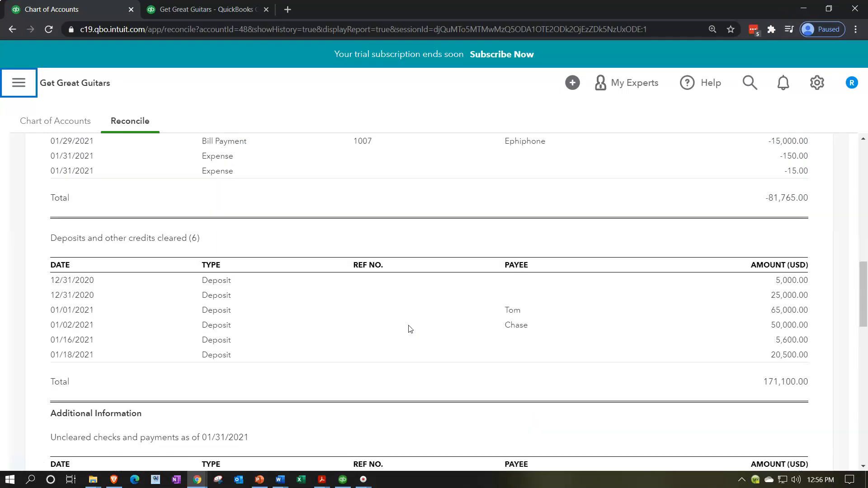
{"action": "scroll", "coordinate": [407, 330], "scroll_direction": "down", "scroll_amount": 4}
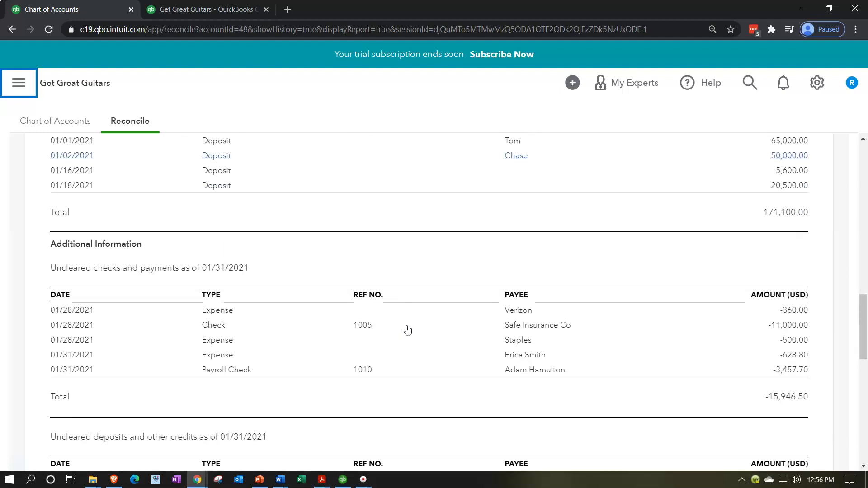
Calculate the net uncleared amount as of 01/31/2021 in Calculator by subtracting the 26670 uncleared deposits from the 15946.5 uncleared payments.
{"action": "scroll", "coordinate": [407, 329], "scroll_direction": "down", "scroll_amount": 1}
{"action": "scroll", "coordinate": [407, 329], "scroll_direction": "down", "scroll_amount": 1}
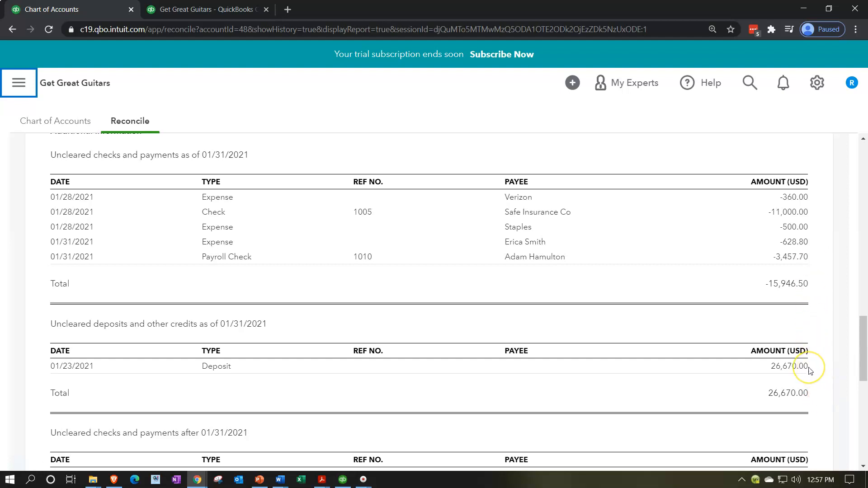
{"action": "scroll", "coordinate": [810, 371], "scroll_direction": "down", "scroll_amount": 1}
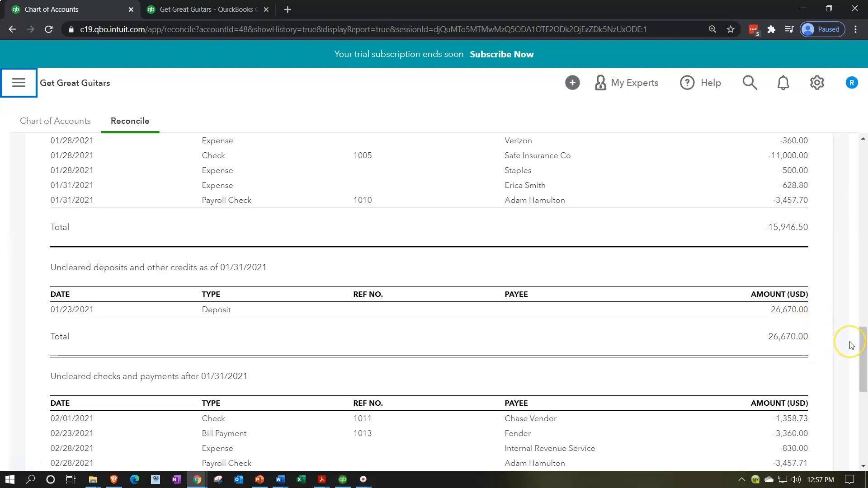
{"action": "key", "text": "XF86Calculator"}
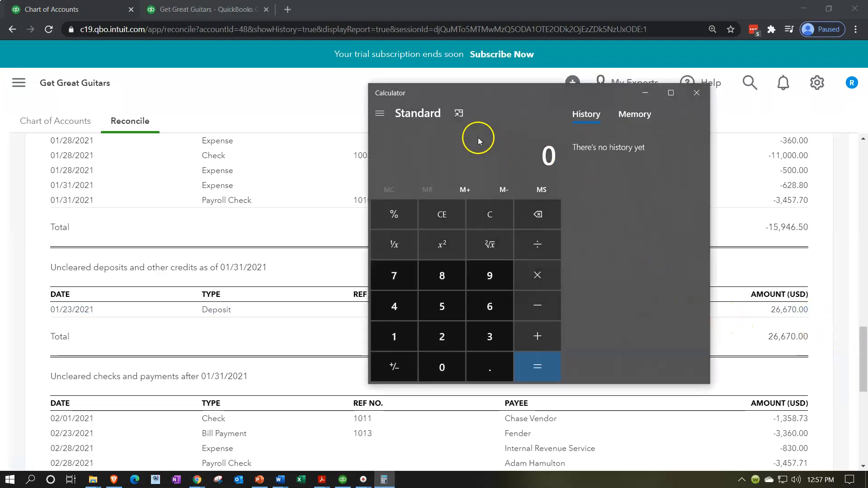
{"action": "key", "text": "alt+Up"}
{"action": "left_click_drag", "start_coordinate": [780, 28], "coordinate": [539, 191]}
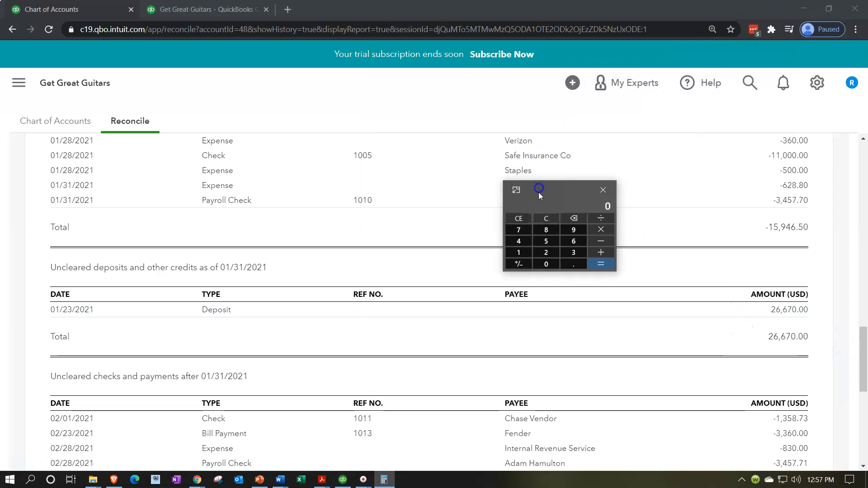
{"action": "type", "text": "15"}
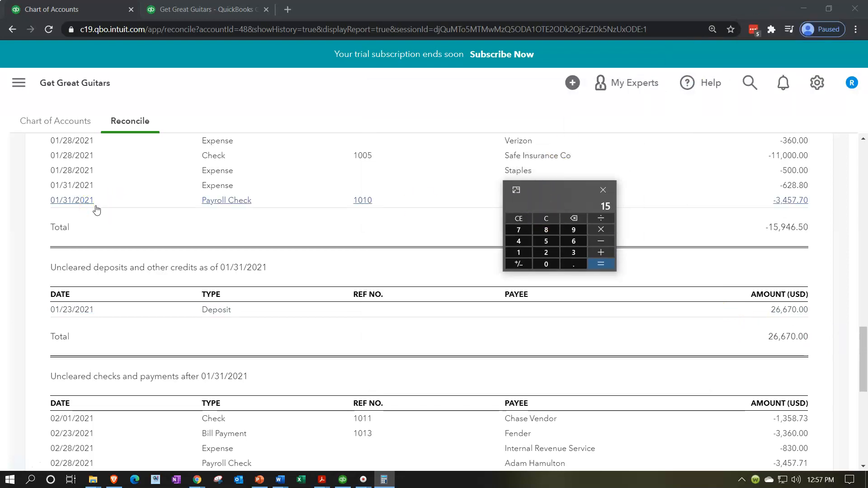
{"action": "type", "text": "946.5-26670"}
{"action": "key", "text": "Return"}
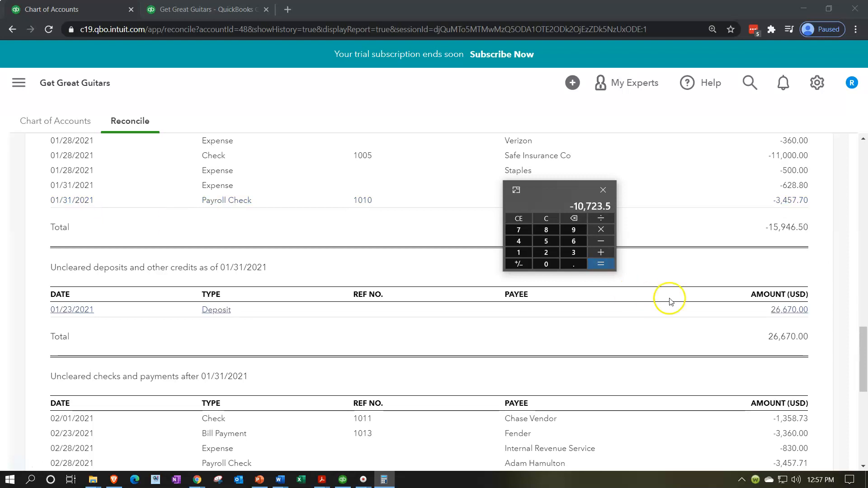
Compare the calculated difference with the summary's uncleared transactions as of 01/31/2021, and review the uncleared items with the calculator moved out of the way.
{"action": "scroll", "coordinate": [731, 329], "scroll_direction": "up", "scroll_amount": 10}
{"action": "scroll", "coordinate": [731, 333], "scroll_direction": "up", "scroll_amount": 5}
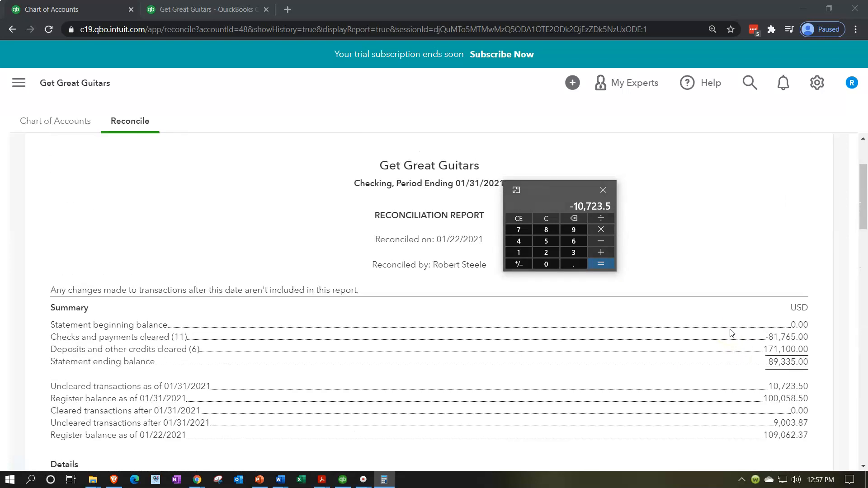
{"action": "scroll", "coordinate": [733, 325], "scroll_direction": "down", "scroll_amount": 3}
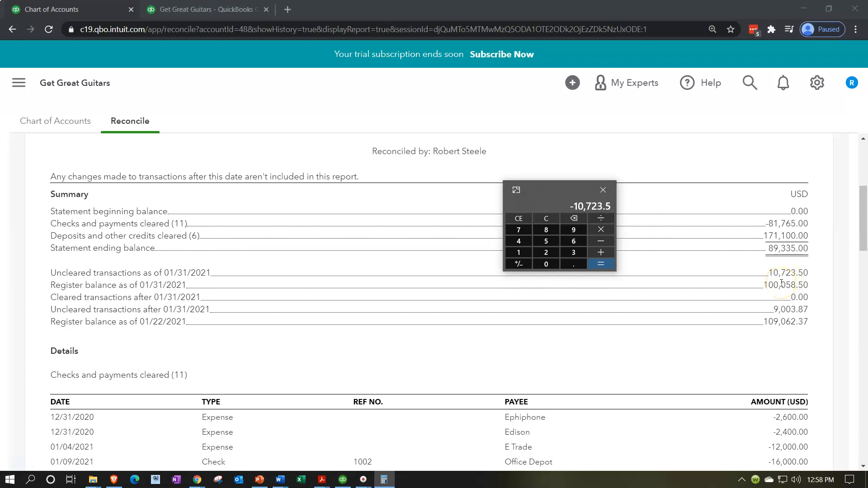
{"action": "scroll", "coordinate": [782, 283], "scroll_direction": "down", "scroll_amount": 15}
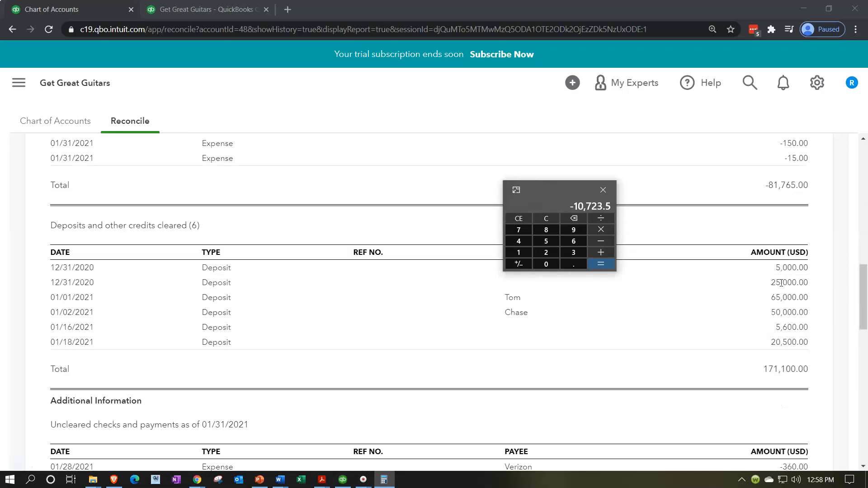
{"action": "scroll", "coordinate": [782, 284], "scroll_direction": "down", "scroll_amount": 1}
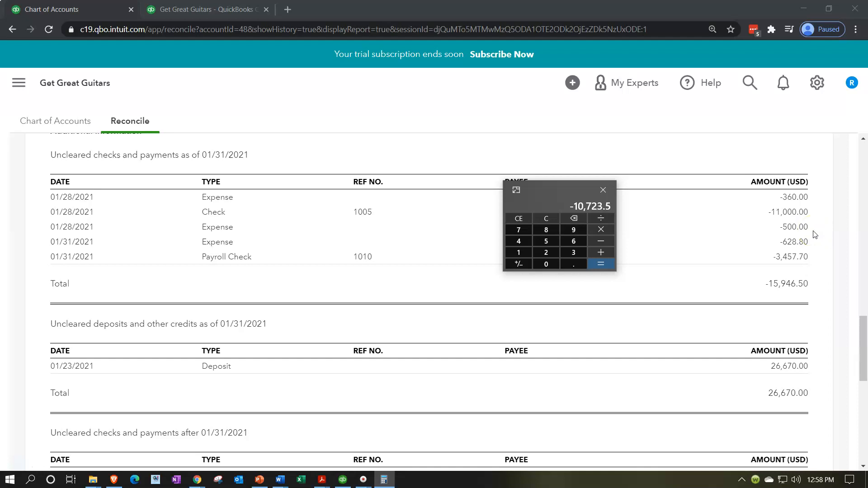
{"action": "left_click", "coordinate": [814, 244]}
{"action": "left_click_drag", "start_coordinate": [561, 190], "coordinate": [581, 0]}
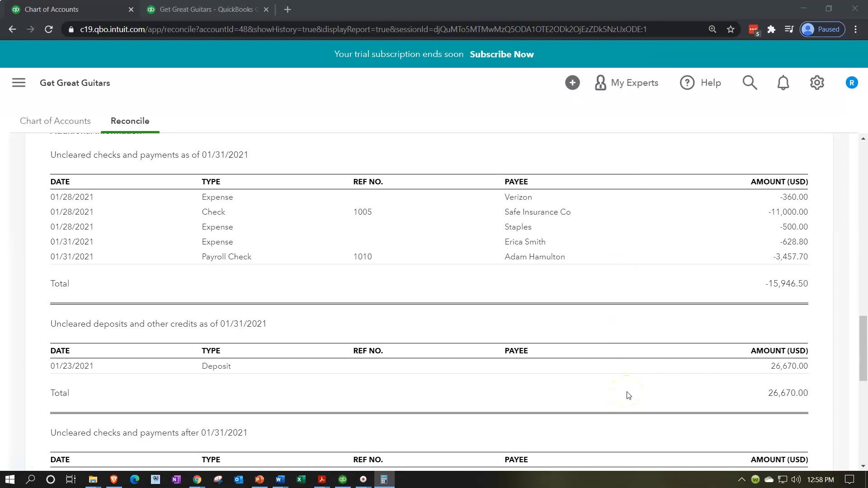
Print all pages of the checking reconciliation report for 01/31/2021 to CutePDF Writer in portrait layout.
{"action": "scroll", "coordinate": [629, 396], "scroll_direction": "up", "scroll_amount": 15}
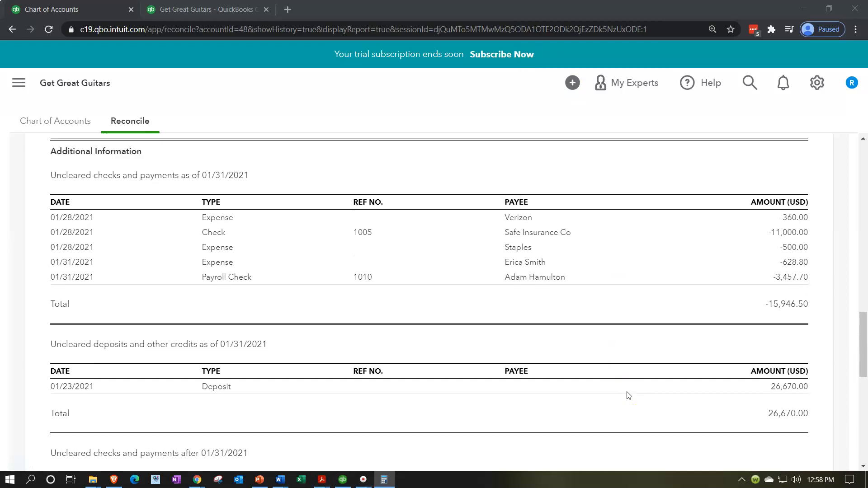
{"action": "scroll", "coordinate": [629, 396], "scroll_direction": "up", "scroll_amount": 5}
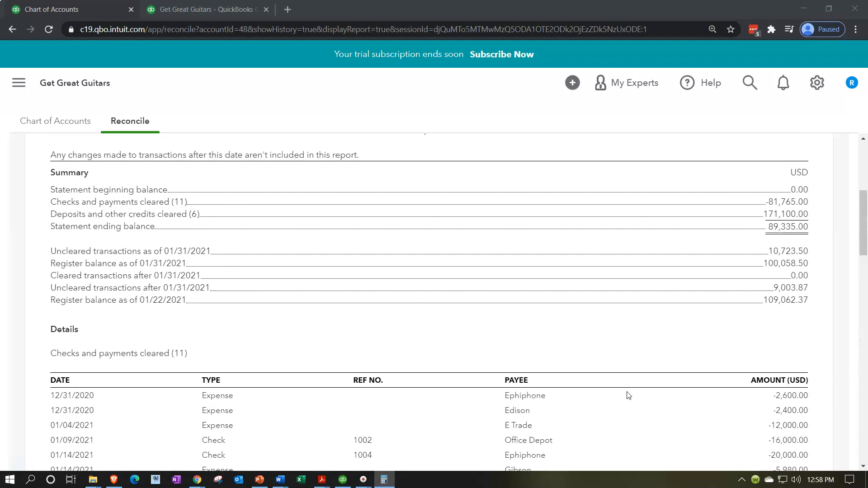
{"action": "scroll", "coordinate": [628, 396], "scroll_direction": "up", "scroll_amount": 3}
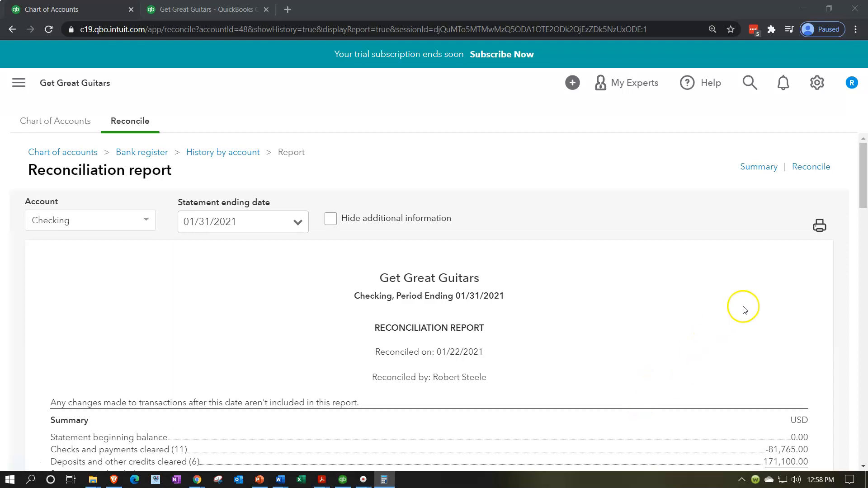
{"action": "left_click", "coordinate": [820, 225]}
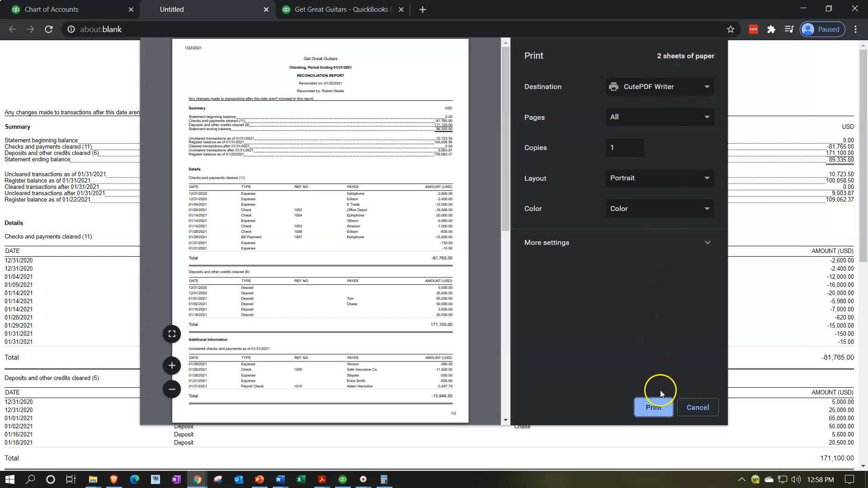
{"action": "left_click", "coordinate": [661, 407]}
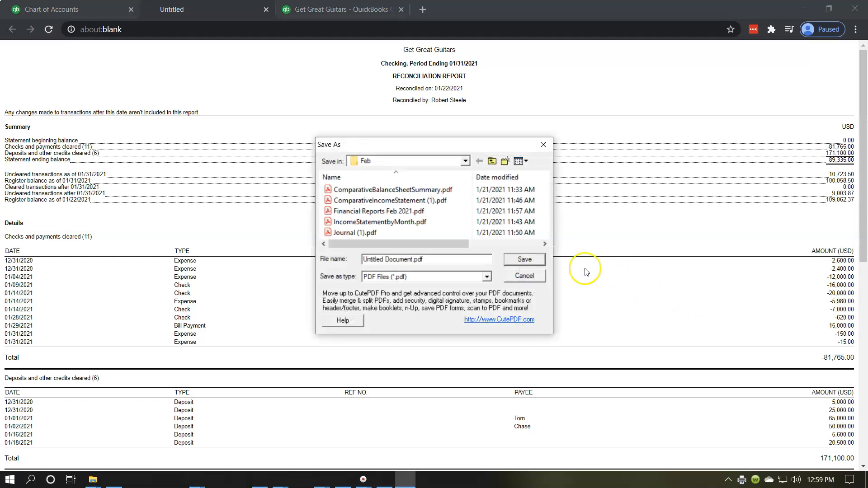
Save the PDF as Bank Rec 01.31.21 in the Feb folder under Part Two New Company File.
{"action": "left_click", "coordinate": [467, 162]}
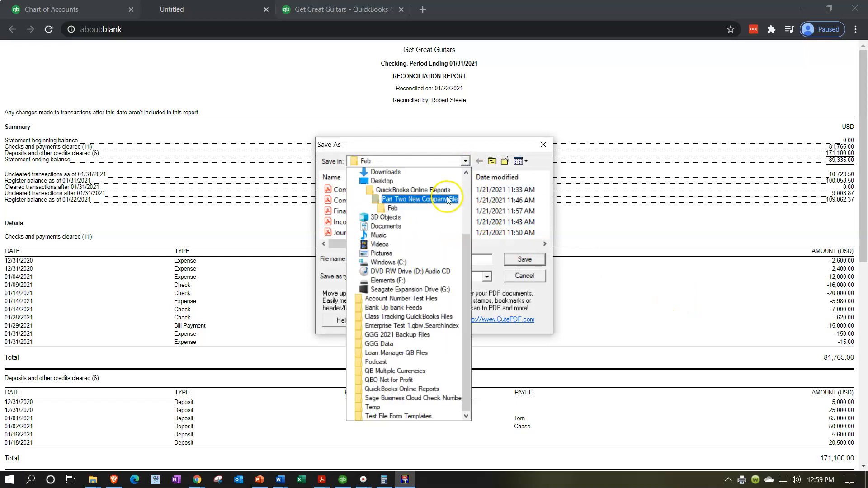
{"action": "left_click", "coordinate": [407, 171]}
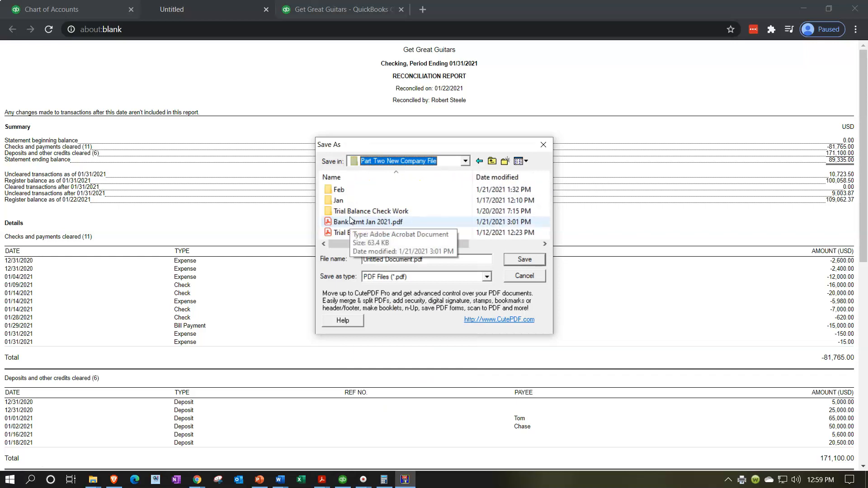
{"action": "double_click", "coordinate": [337, 192]}
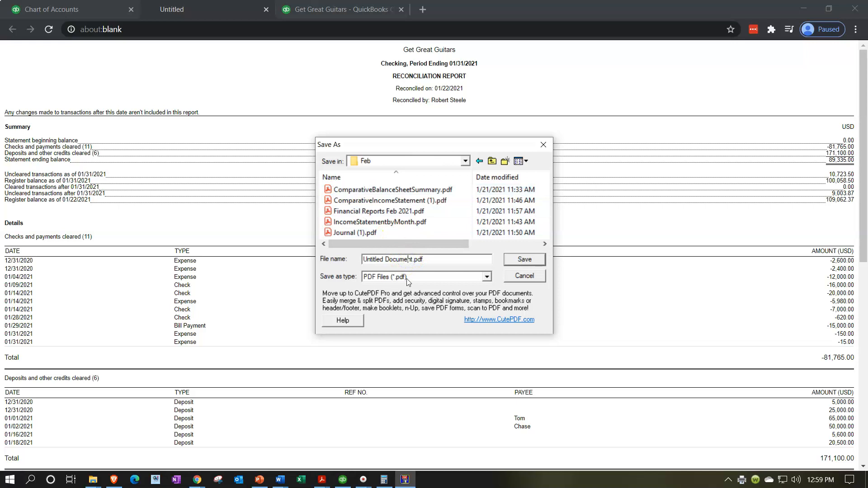
{"action": "key", "text": "BackSpace"}
{"action": "key", "text": "BackSpace"}
{"action": "key", "text": "BackSpace"}
{"action": "key", "text": "BackSpace"}
{"action": "key", "text": "BackSpace"}
{"action": "key", "text": "BackSpace"}
{"action": "key", "text": "BackSpace"}
{"action": "key", "text": "BackSpace"}
{"action": "key", "text": "BackSpace"}
{"action": "key", "text": "BackSpace"}
{"action": "key", "text": "BackSpace"}
{"action": "key", "text": "BackSpace"}
{"action": "key", "text": "BackSpace"}
{"action": "key", "text": "BackSpace"}
{"action": "key", "text": "BackSpace"}
{"action": "key", "text": "BackSpace"}
{"action": "key", "text": "BackSpace"}
{"action": "type", "text": "Bank Rec 01.31.21"}
{"action": "left_click", "coordinate": [525, 259]}
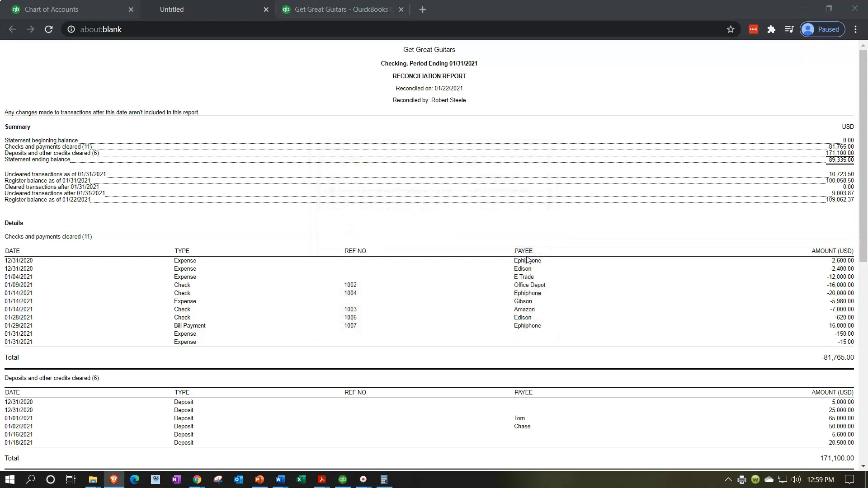